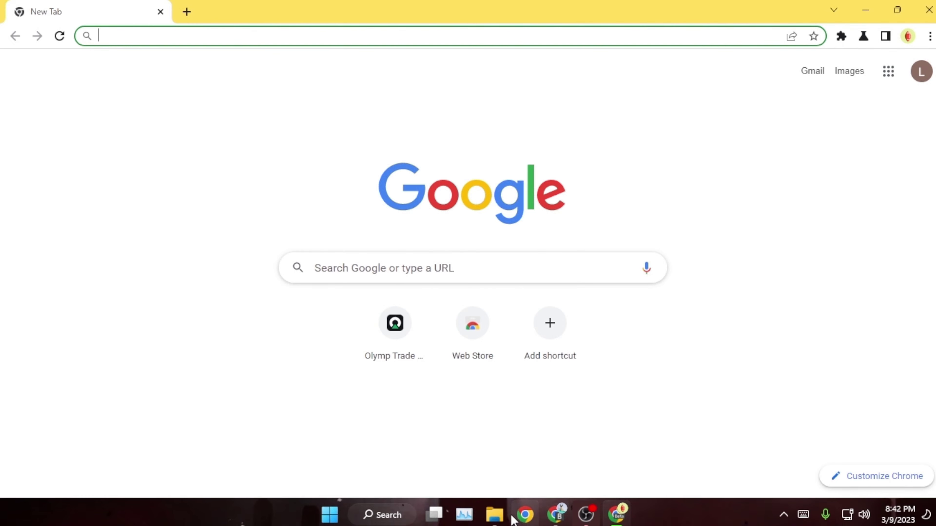
# Open Google Drive in a separate Chrome window under the first listed profile and check which account is signed in
pyautogui.click(524, 514)
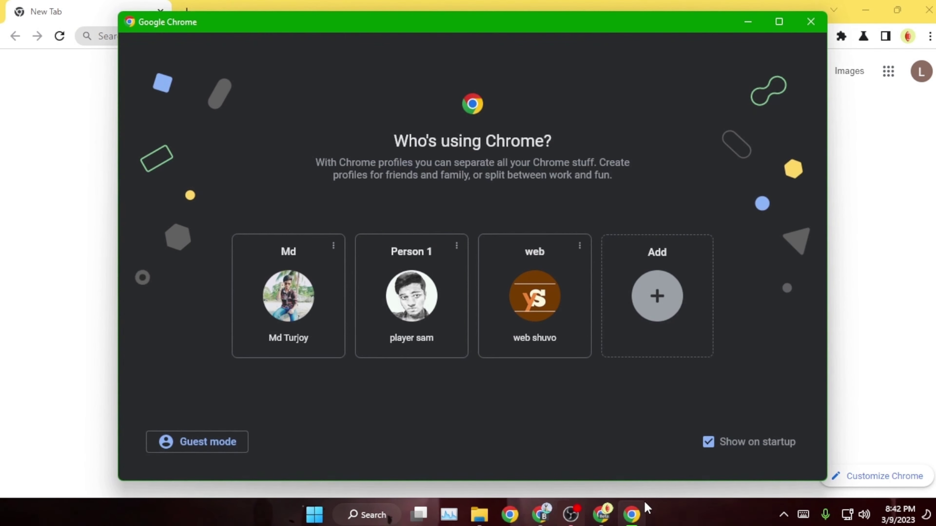
pyautogui.click(339, 343)
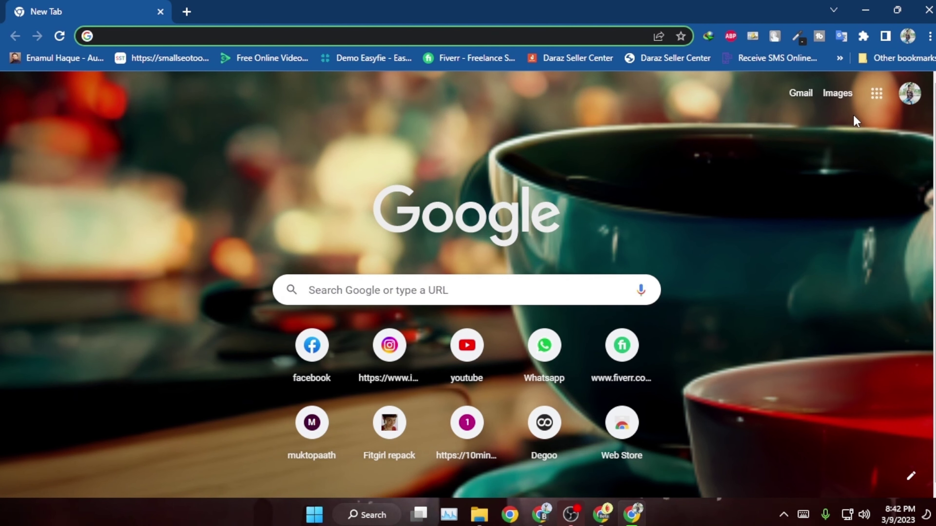
pyautogui.click(875, 95)
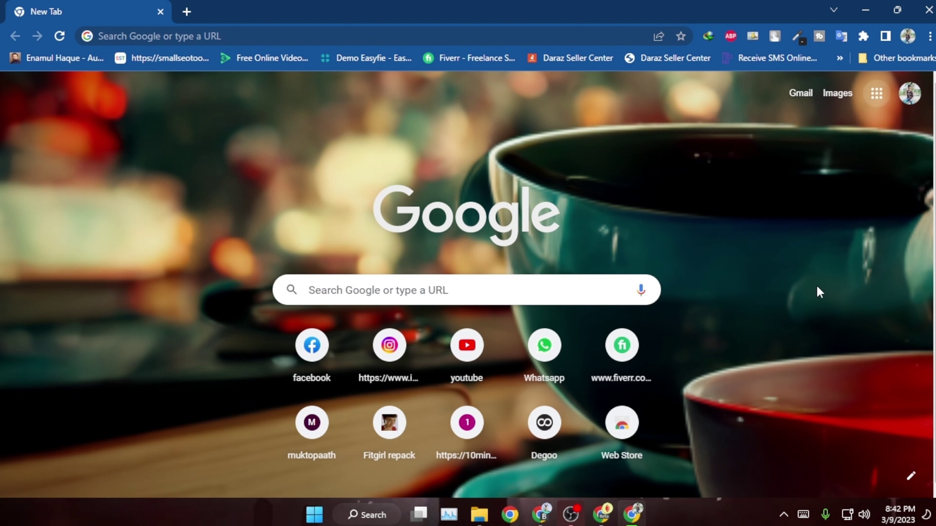
pyautogui.scroll(-1, 794, 280)
pyautogui.click(806, 304)
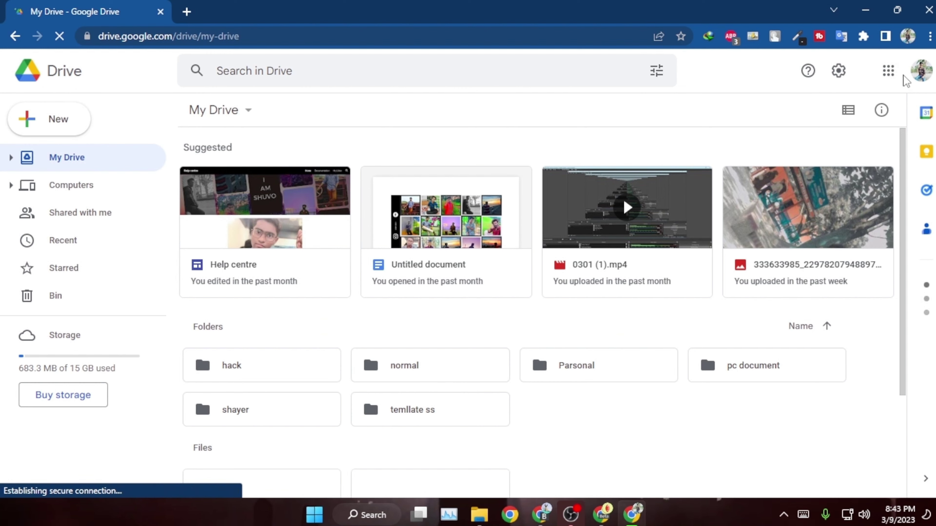
pyautogui.click(915, 77)
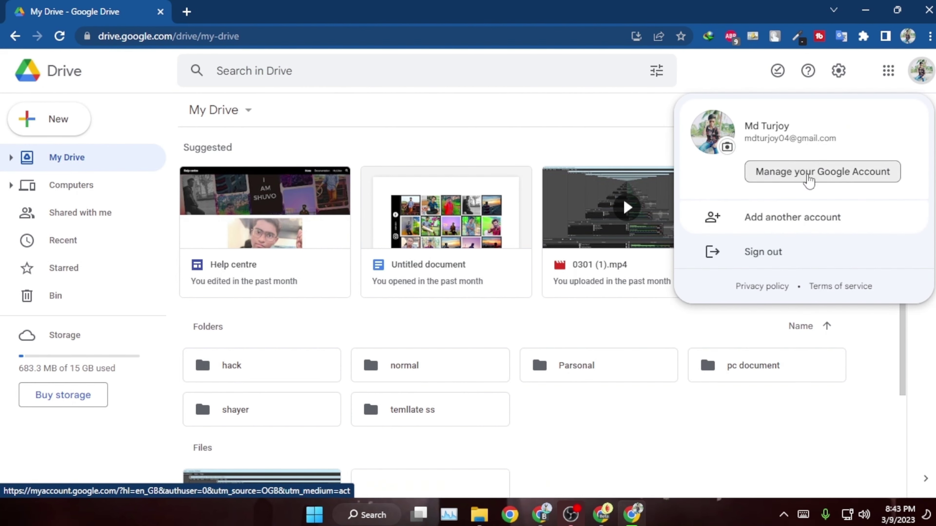
pyautogui.click(866, 7)
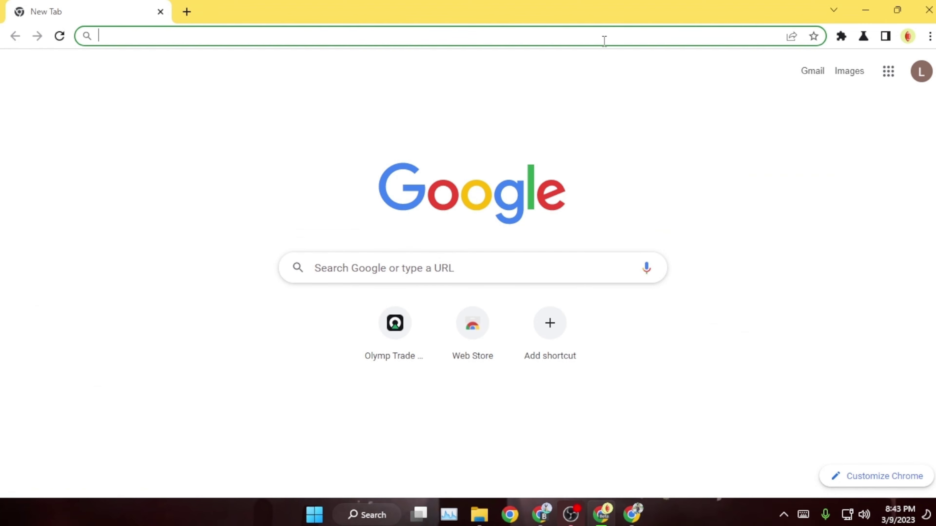
# Open Google Drive in the original Chrome profile and go through its introductory tips until they close
pyautogui.click(888, 72)
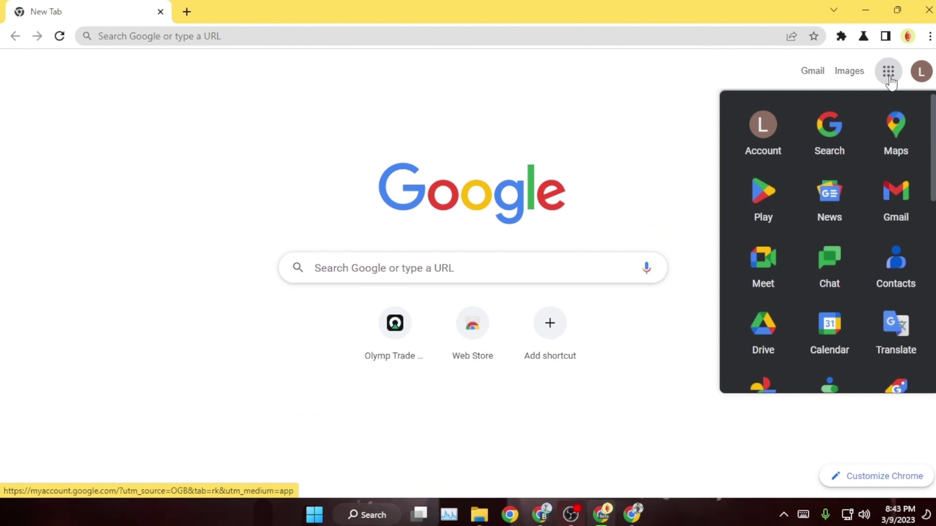
pyautogui.click(766, 310)
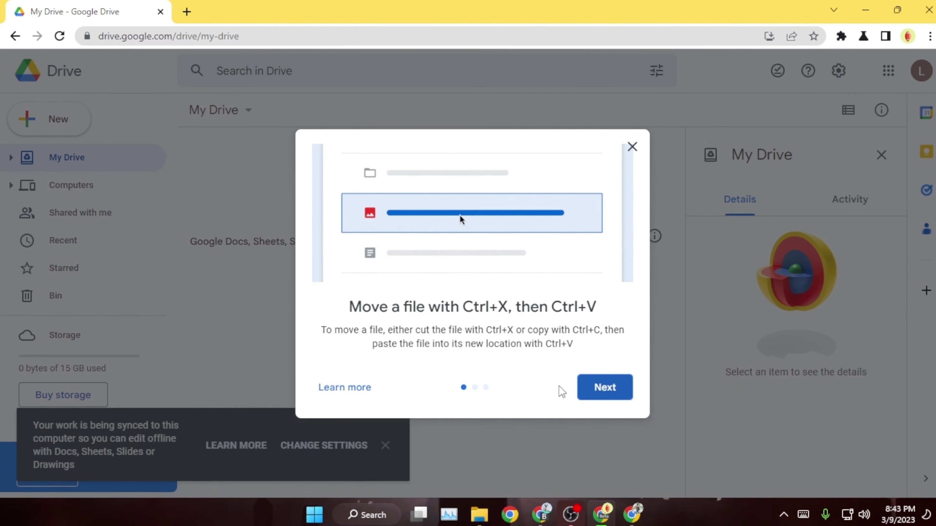
pyautogui.click(615, 395)
pyautogui.click(614, 400)
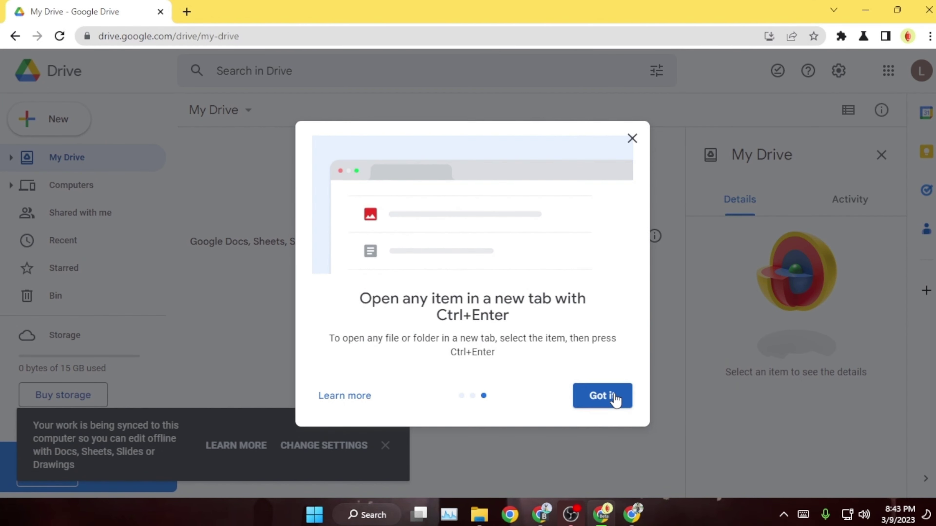
pyautogui.click(611, 398)
# Create a folder named "new" in My Drive
pyautogui.rightClick(320, 181)
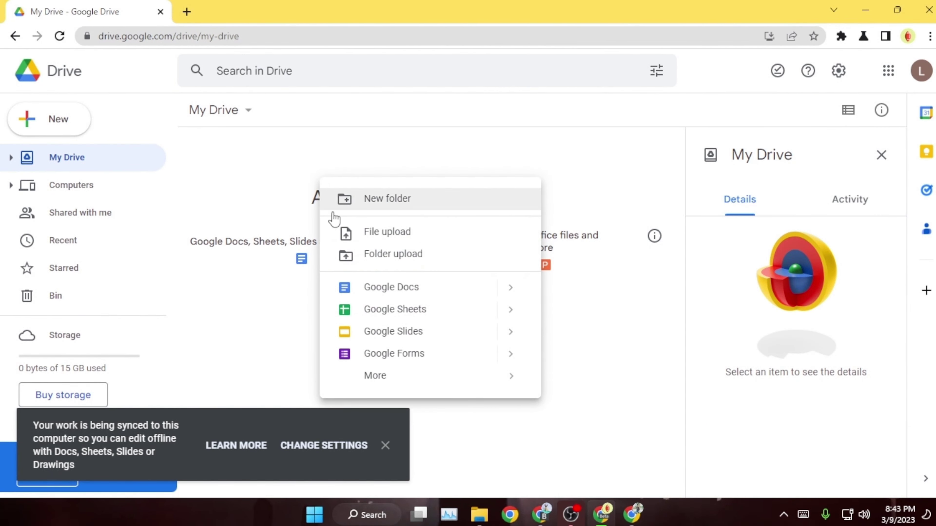
pyautogui.click(342, 199)
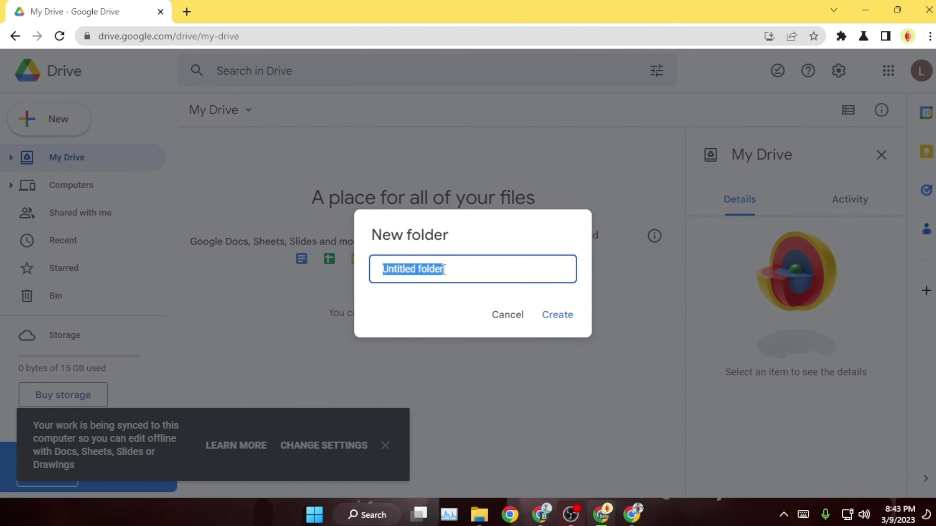
pyautogui.write('new')
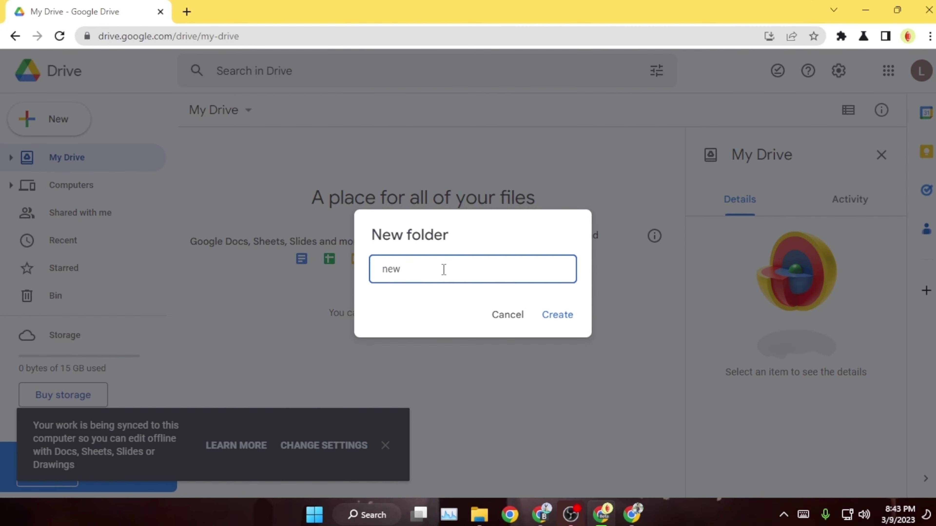
pyautogui.press('Return')
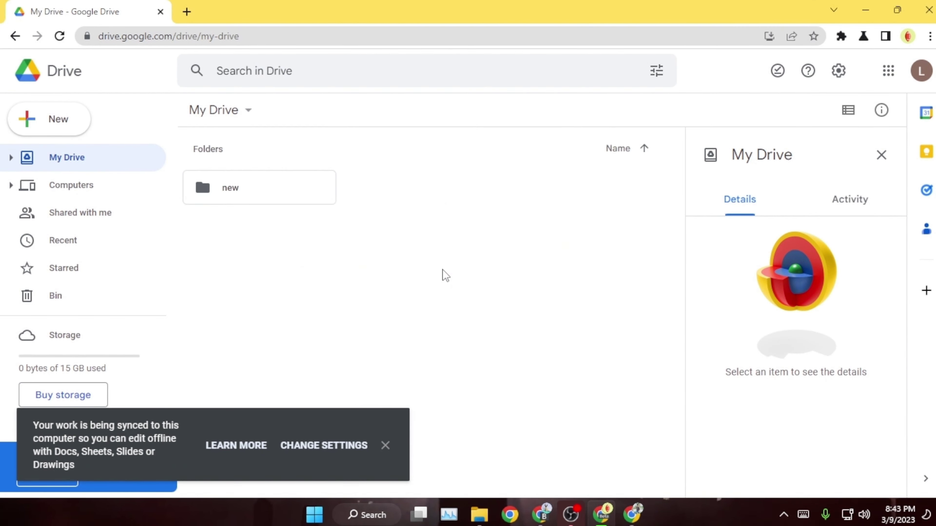
# Open sharing for the "new" folder and copy the other account's e-mail address from its Drive window
pyautogui.rightClick(316, 195)
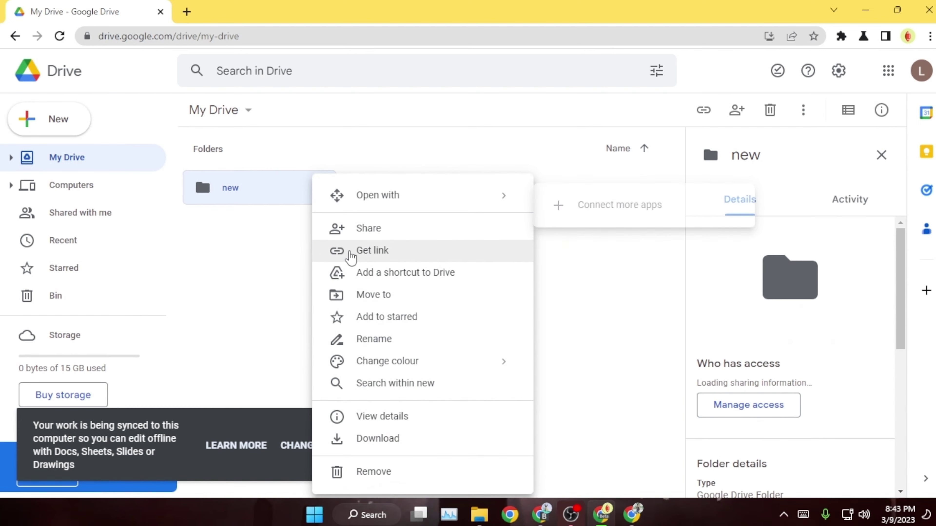
pyautogui.click(353, 228)
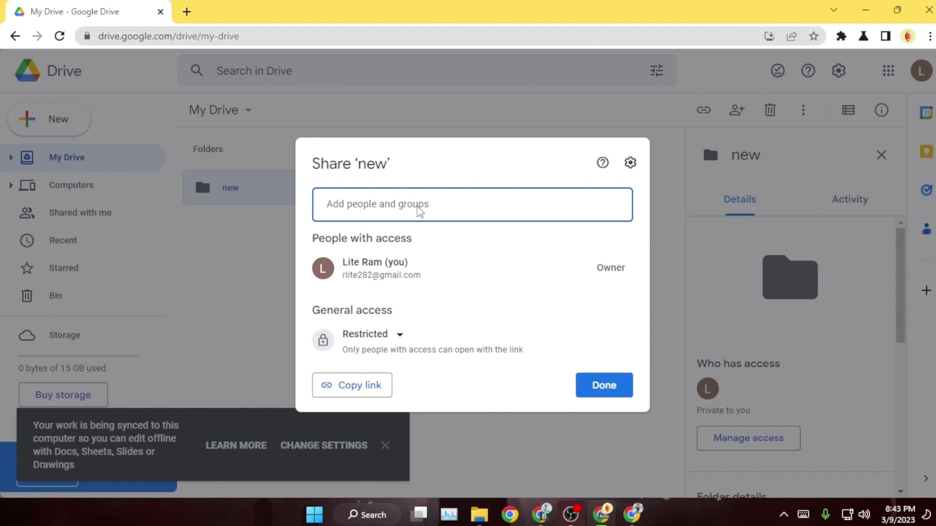
pyautogui.click(644, 514)
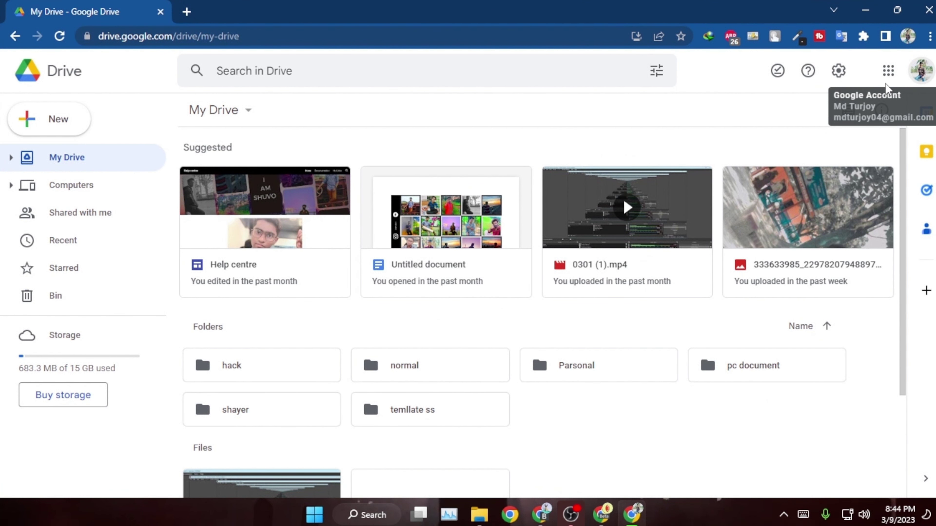
pyautogui.click(920, 70)
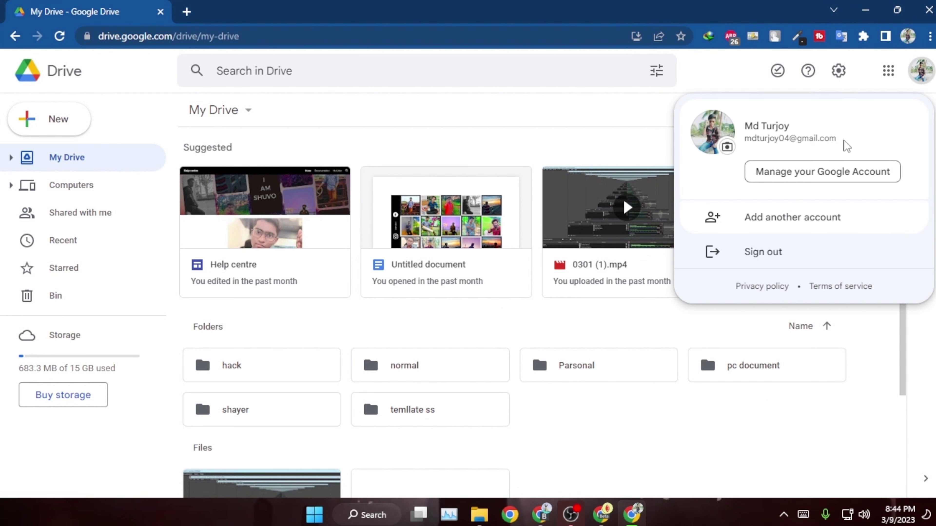
pyautogui.moveTo(754, 146); pyautogui.dragTo(747, 145)
pyautogui.hotkey('ctrl', 'c')
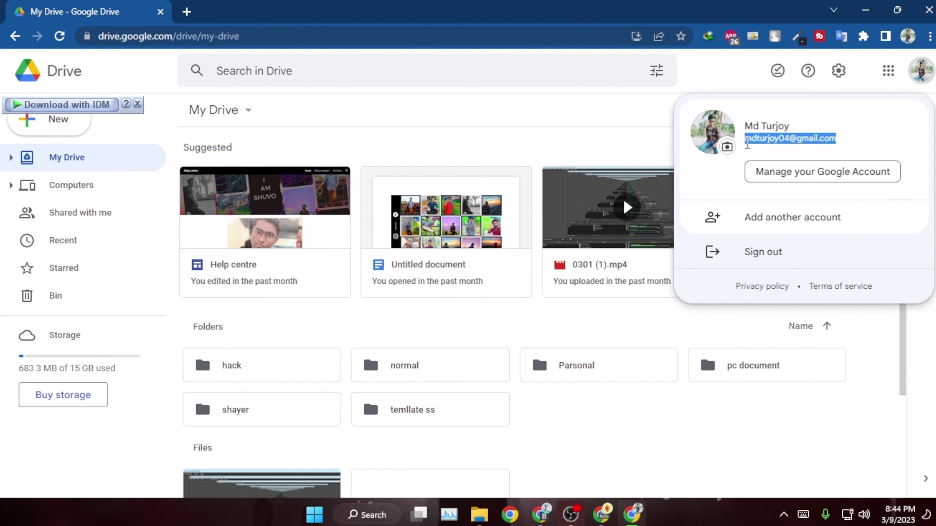
pyautogui.click(864, 10)
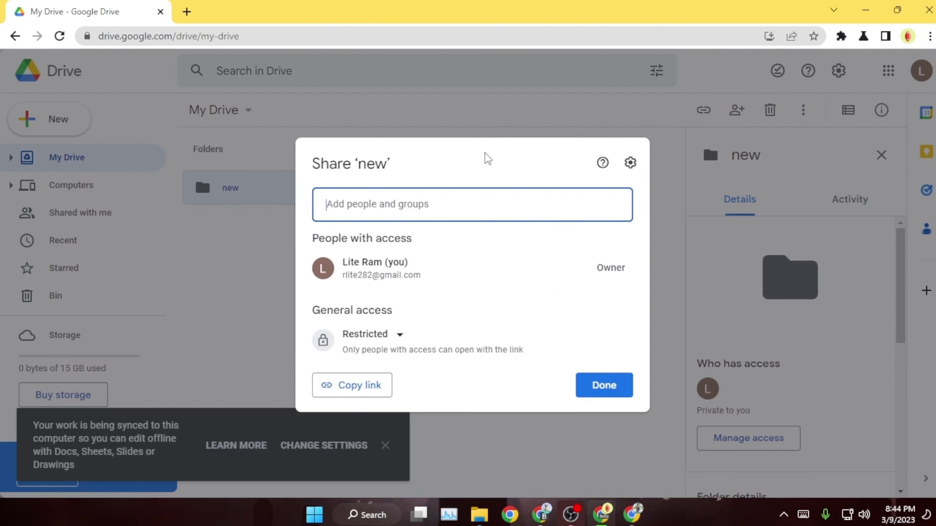
# Share the "new" folder with the copied e-mail address as Editor, with notification, and send the invitation
pyautogui.hotkey('ctrl', 'v')
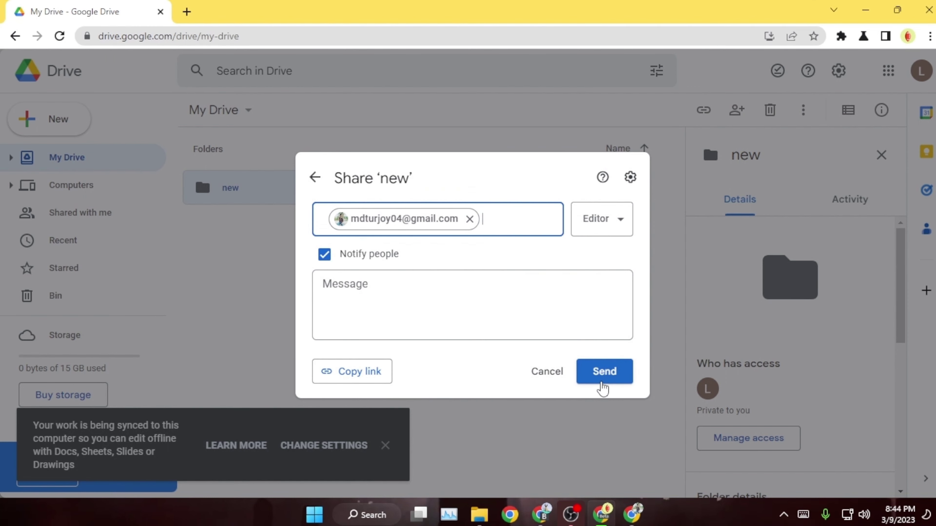
pyautogui.click(604, 221)
pyautogui.click(604, 223)
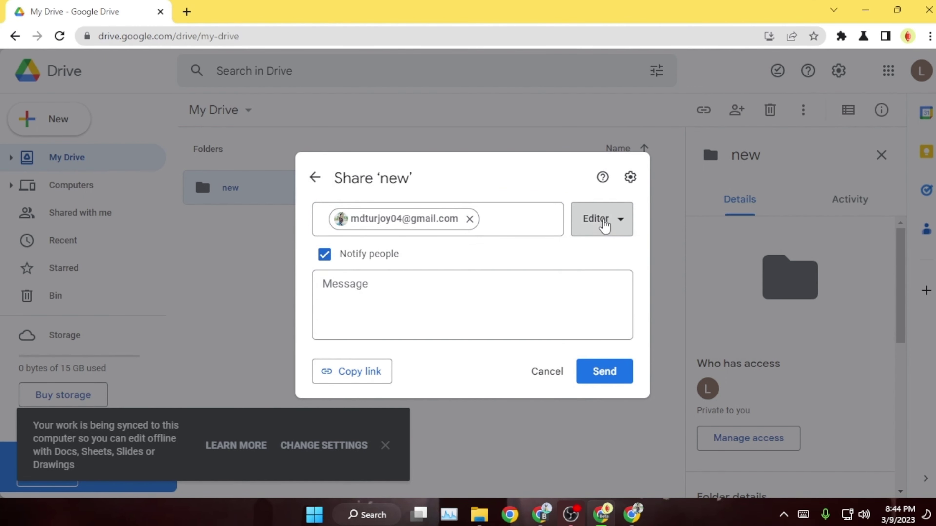
pyautogui.click(609, 372)
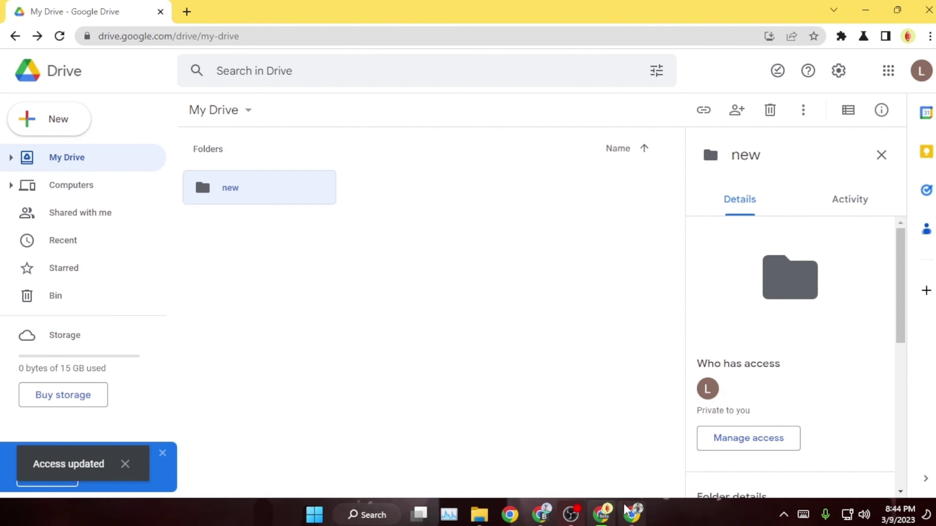
# Open Gmail in a new tab of the recipient's Chrome window and open the message "Folder shared with you: 'new'"
pyautogui.click(629, 512)
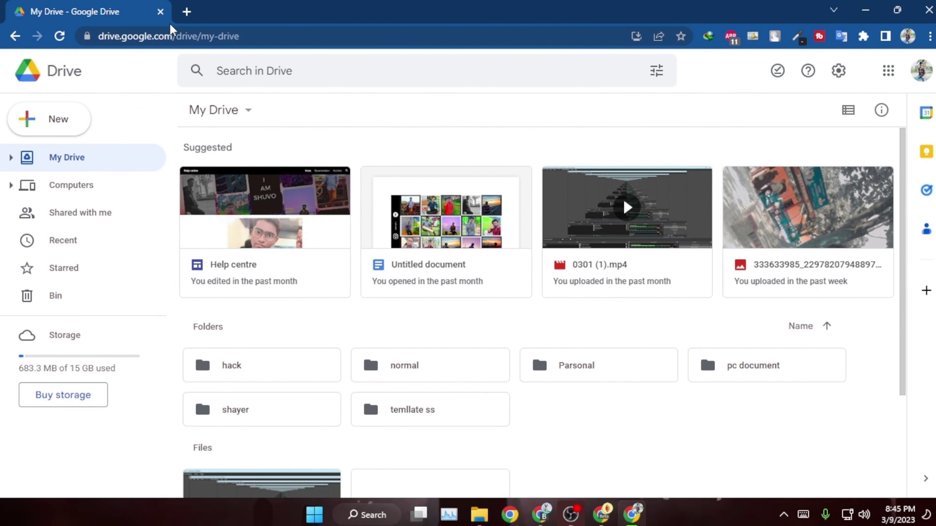
pyautogui.click(186, 11)
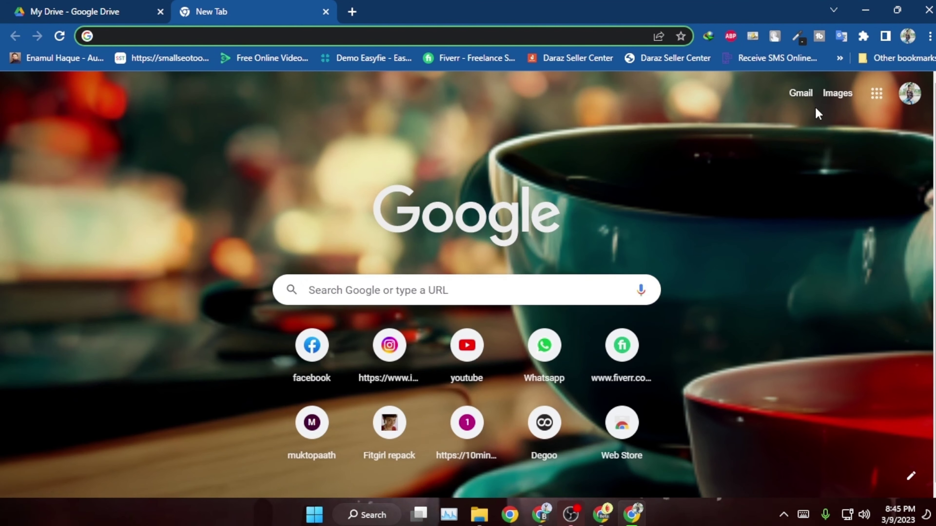
pyautogui.click(809, 93)
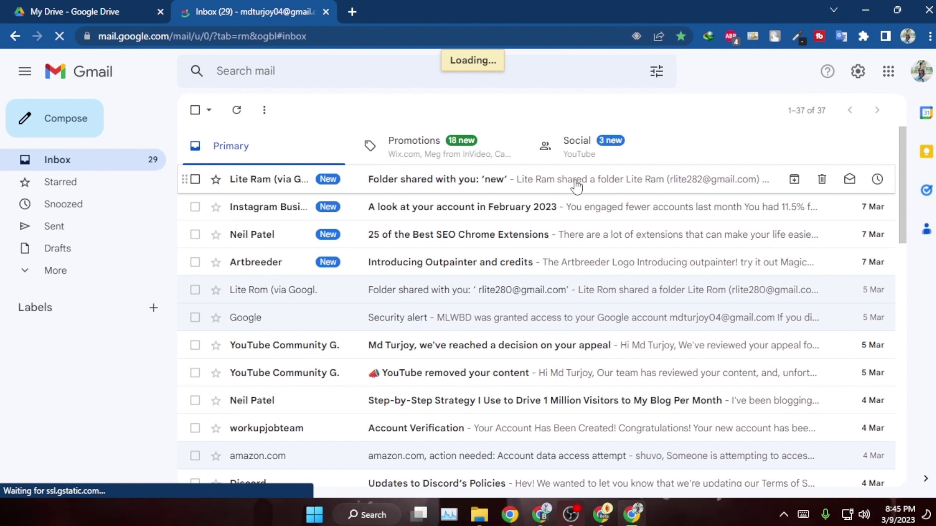
pyautogui.click(575, 188)
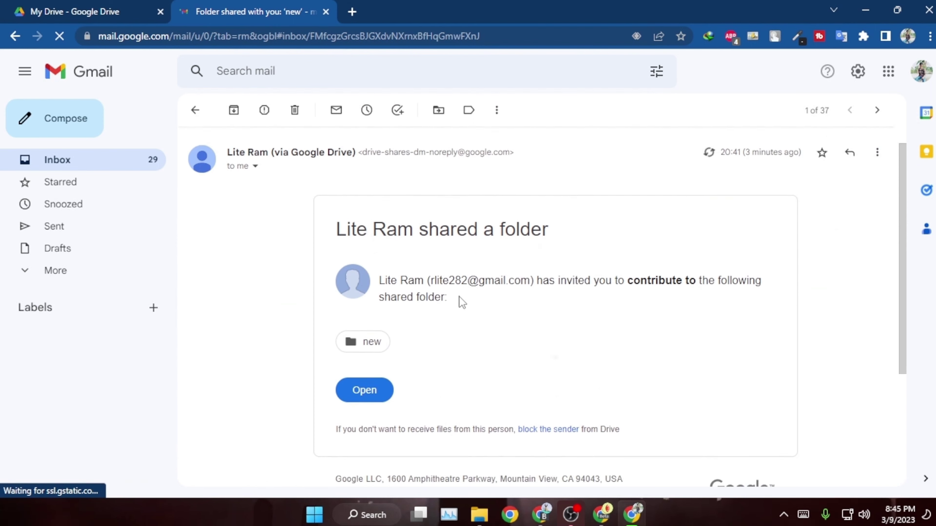
# Open the shared "new" folder from the invitation e-mail and close the Gmail tab
pyautogui.scroll(-2, 459, 297)
pyautogui.click(363, 355)
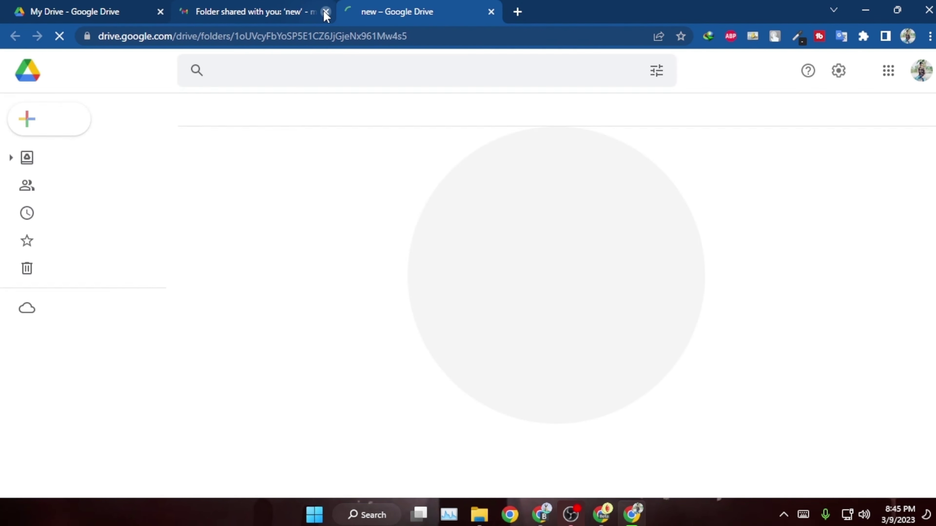
pyautogui.click(326, 12)
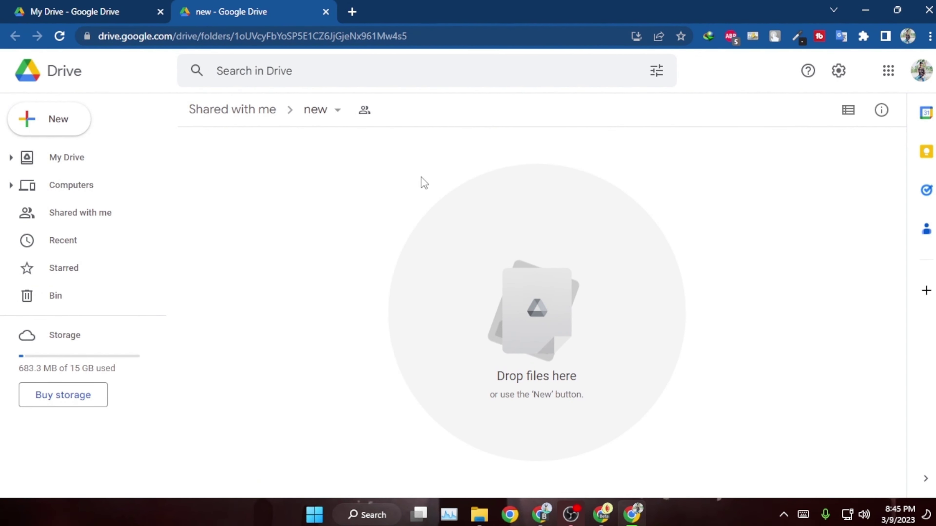
pyautogui.click(305, 112)
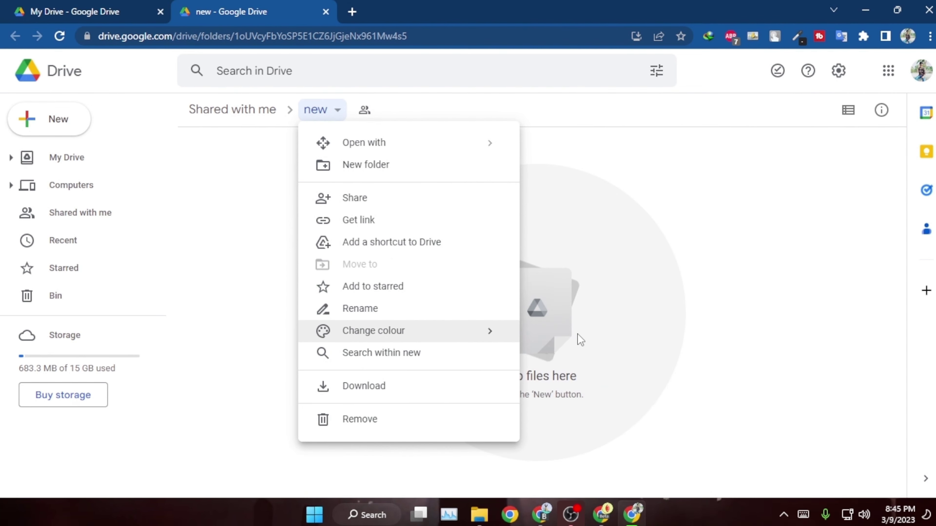
pyautogui.moveTo(484, 340)
pyautogui.click(559, 338)
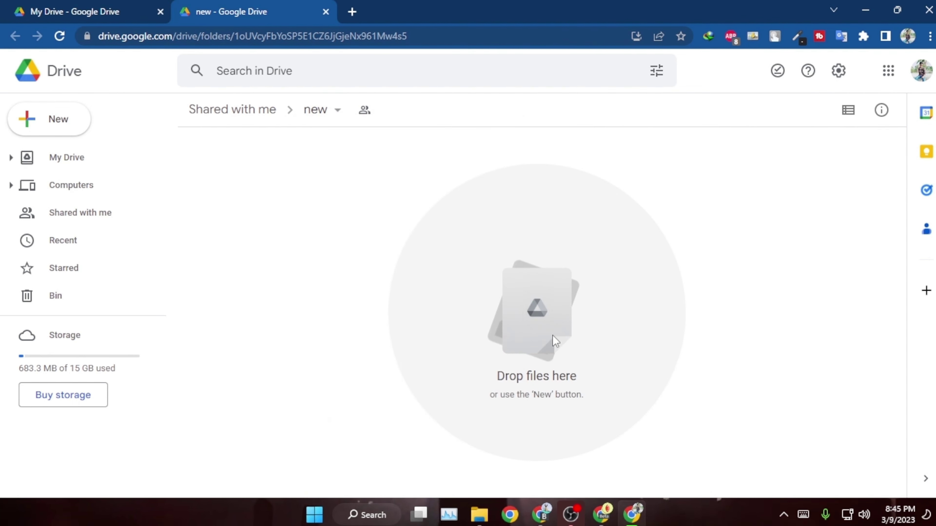
# Locate the "new" folder under Shared with me in the recipient's Drive and close the separate folder tab
pyautogui.click(113, 8)
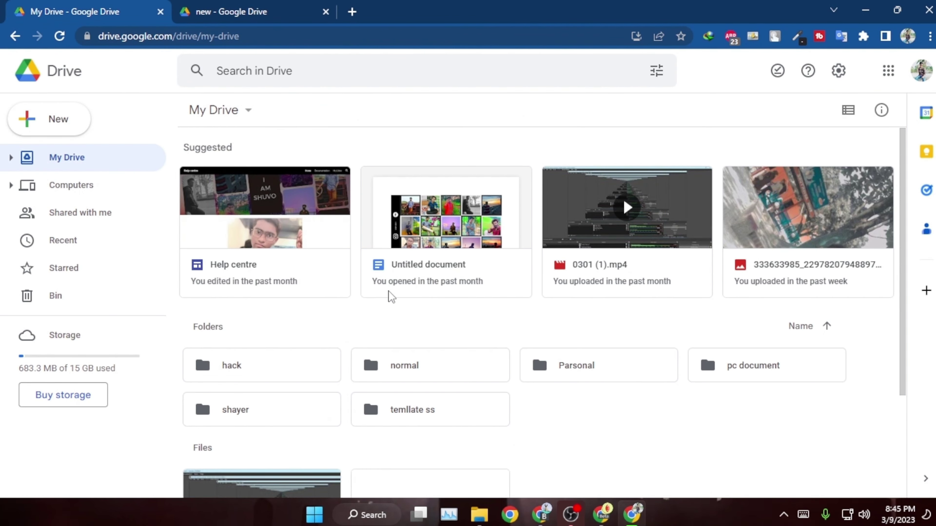
pyautogui.scroll(-3, 391, 295)
pyautogui.scroll(2, 390, 295)
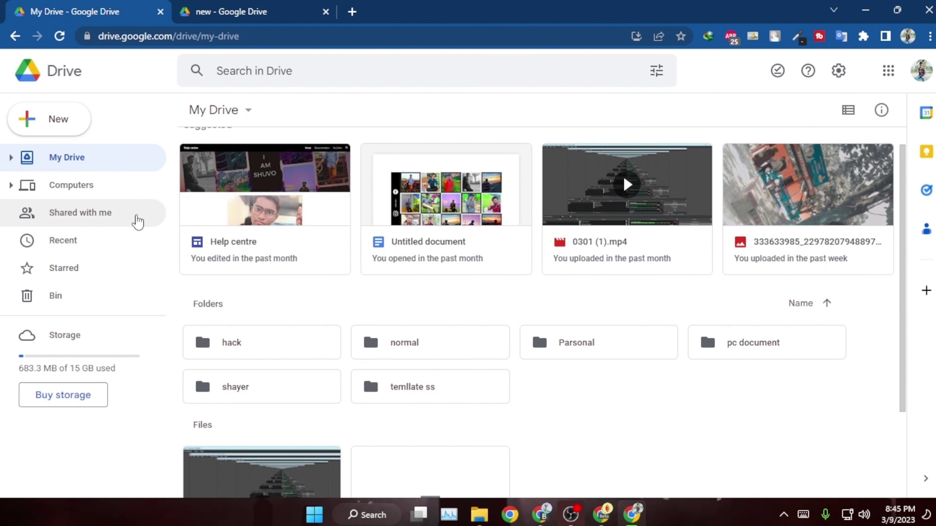
pyautogui.click(138, 211)
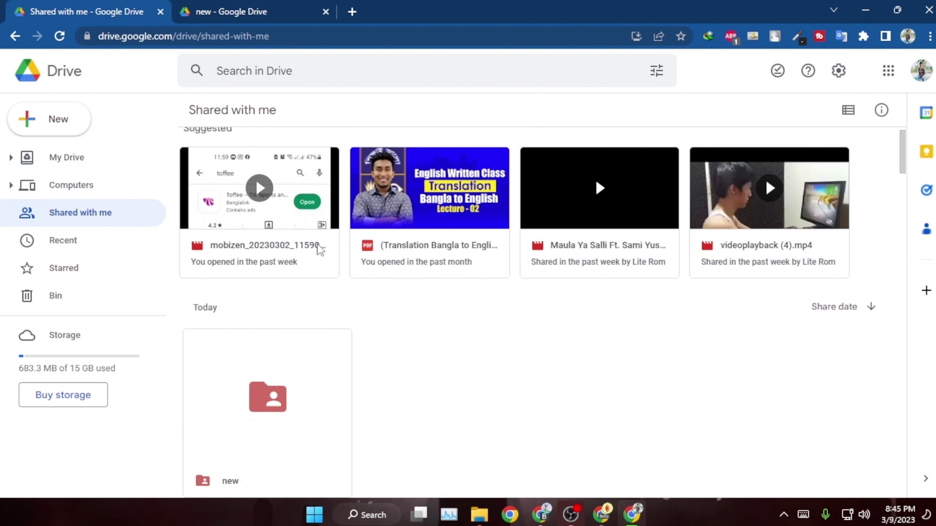
pyautogui.scroll(-2, 357, 317)
pyautogui.click(259, 7)
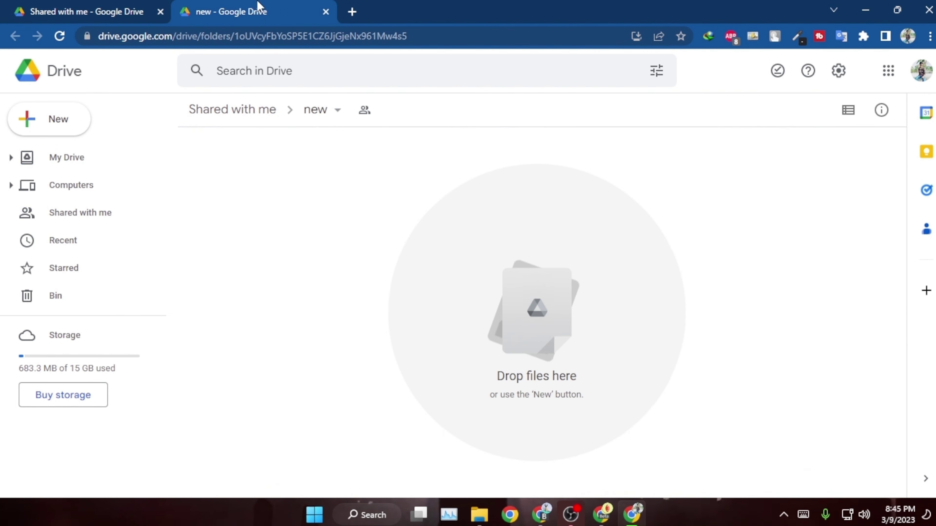
pyautogui.click(325, 11)
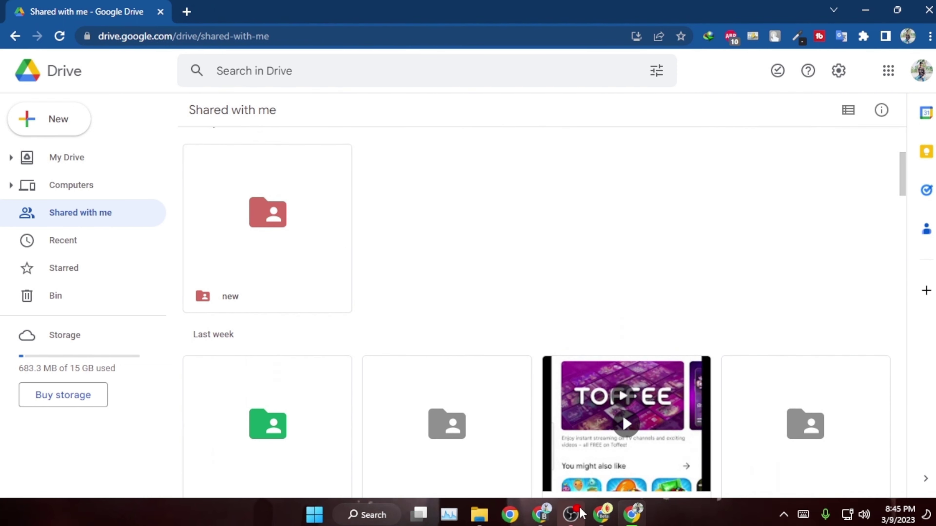
# Switch to the owner's Drive window, open the "new" folder and dismiss the offline sync notice
pyautogui.click(602, 515)
pyautogui.doubleClick(317, 187)
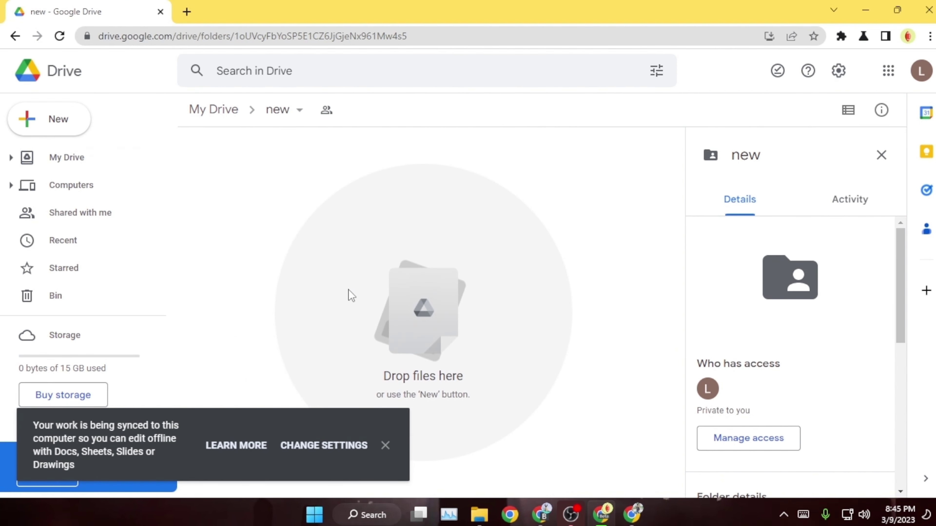
pyautogui.click(386, 446)
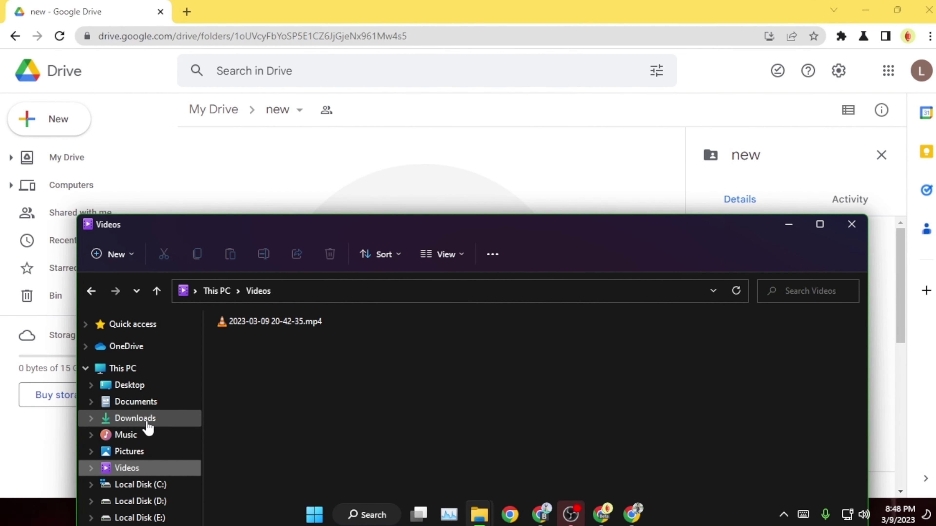
# Upload the "Video" folder from the computer's Downloads into the owner's "new" folder and reload the page
pyautogui.click(169, 419)
pyautogui.doubleClick(256, 374)
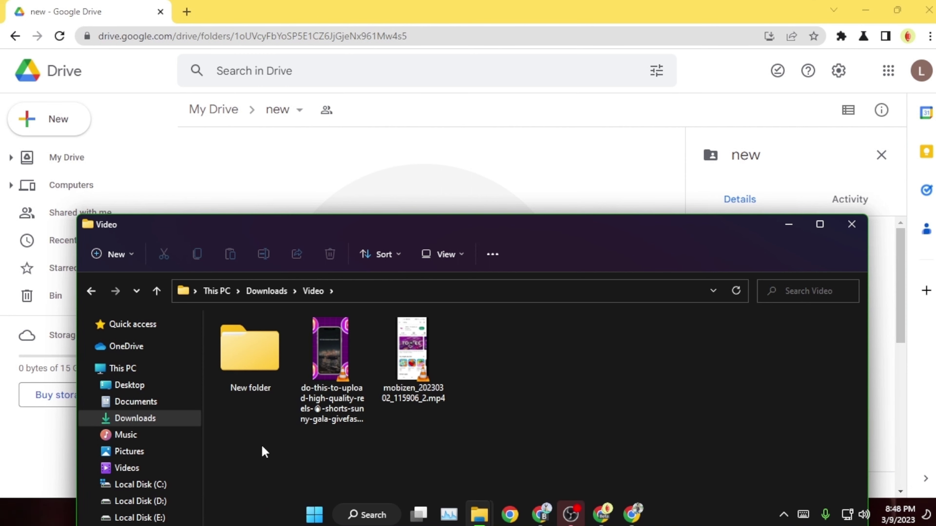
pyautogui.moveTo(238, 387); pyautogui.dragTo(317, 169)
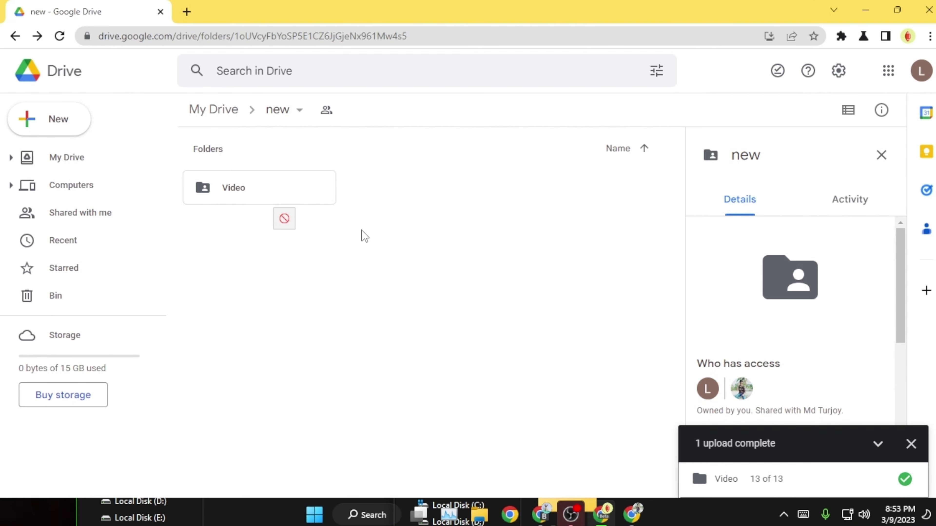
pyautogui.click(59, 36)
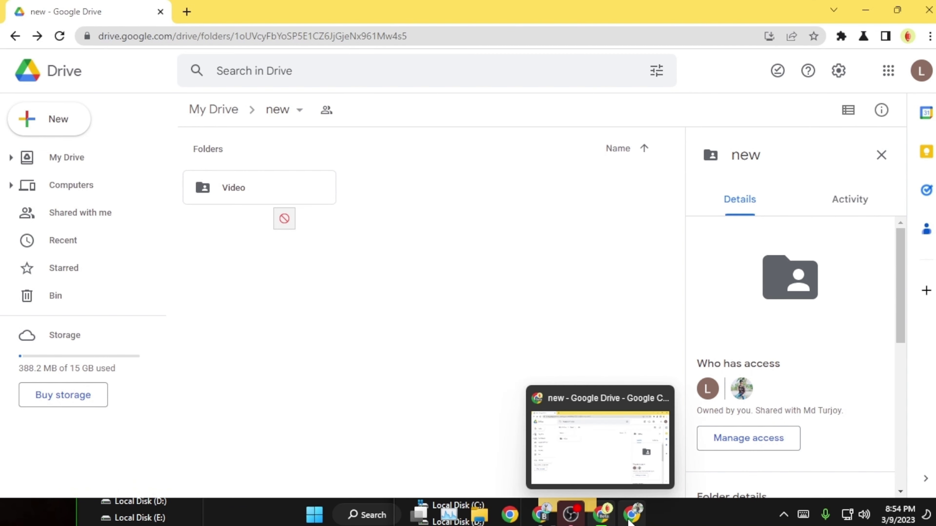
# Reload the recipient's Drive and inspect the "Video" subfolder inside the "new" folder under Shared with me
pyautogui.click(594, 516)
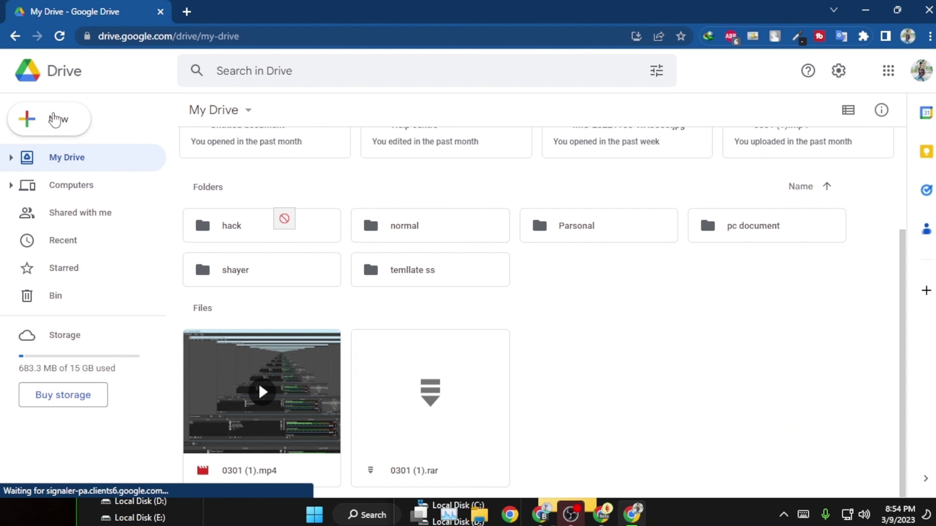
pyautogui.click(60, 37)
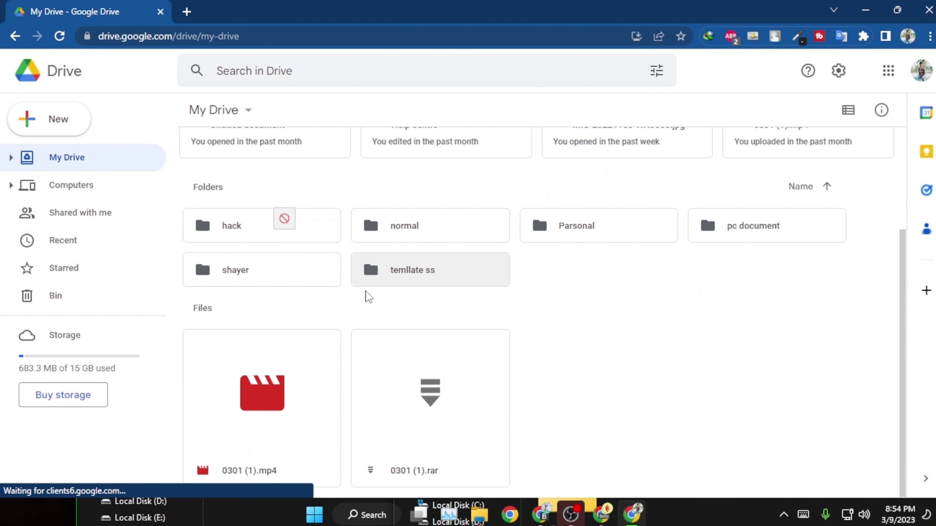
pyautogui.click(99, 227)
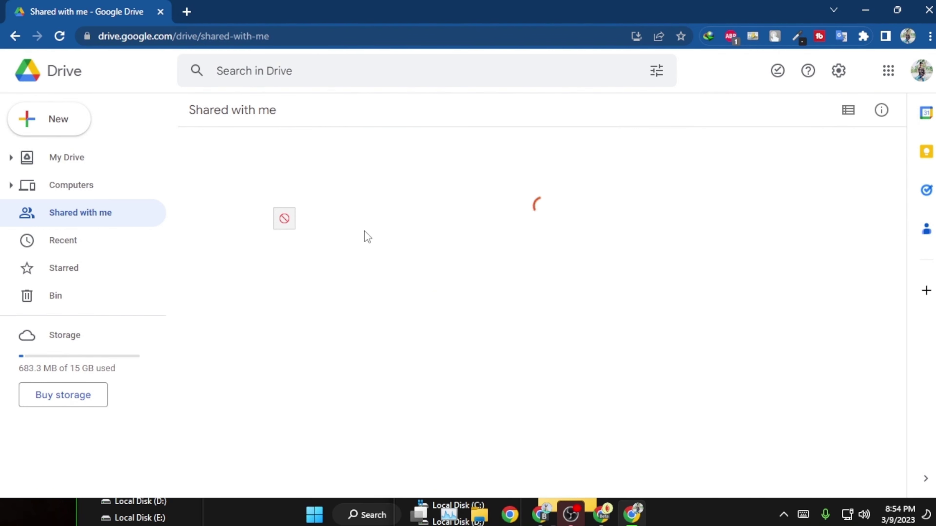
pyautogui.scroll(-3, 436, 295)
pyautogui.scroll(-2, 369, 288)
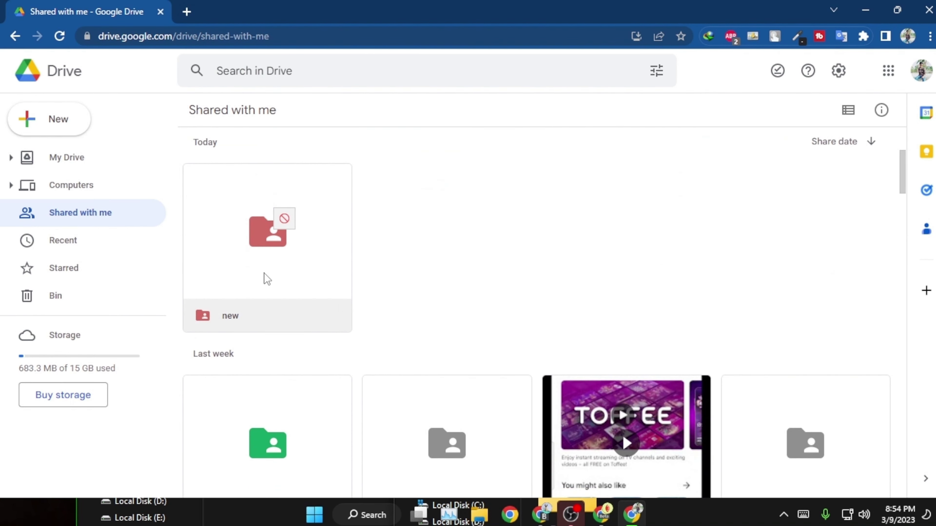
pyautogui.doubleClick(264, 273)
pyautogui.doubleClick(299, 186)
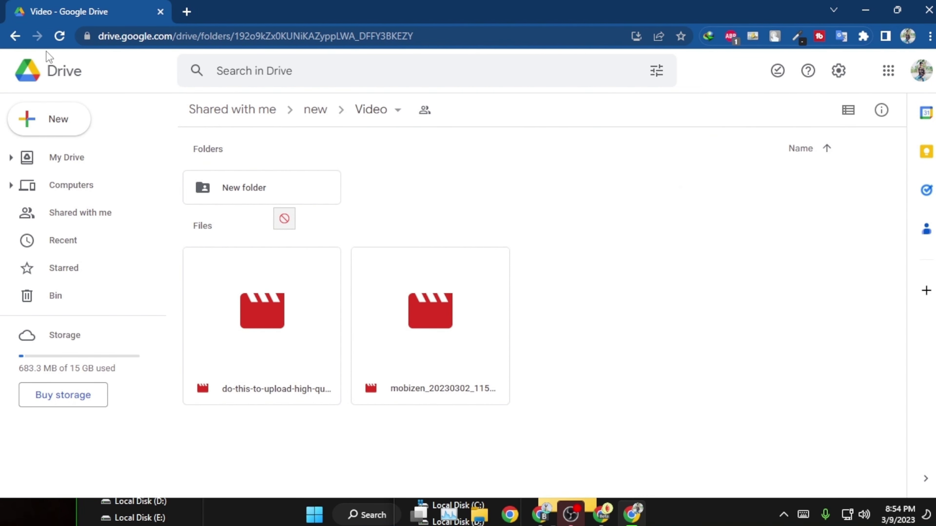
# Go back from the "Video" subfolder to the recipient's My Drive and look through its folders and files
pyautogui.click(14, 36)
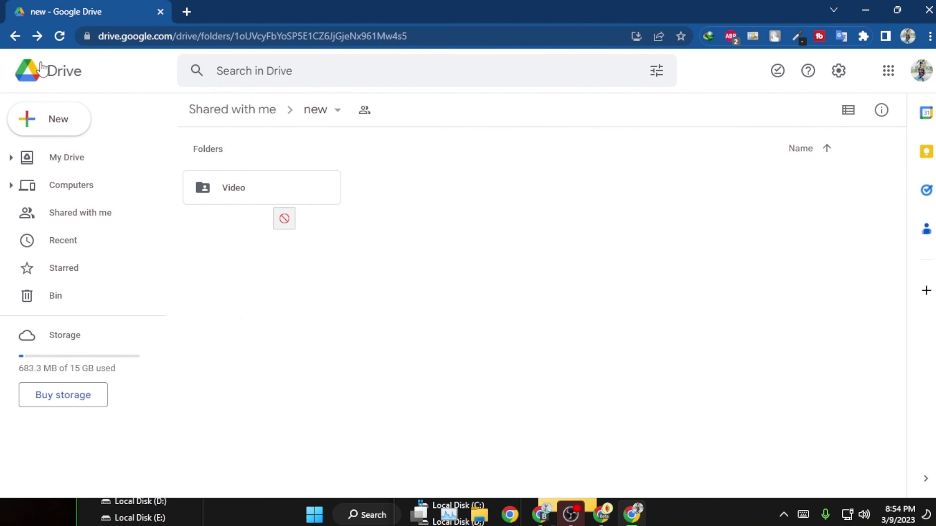
pyautogui.click(15, 36)
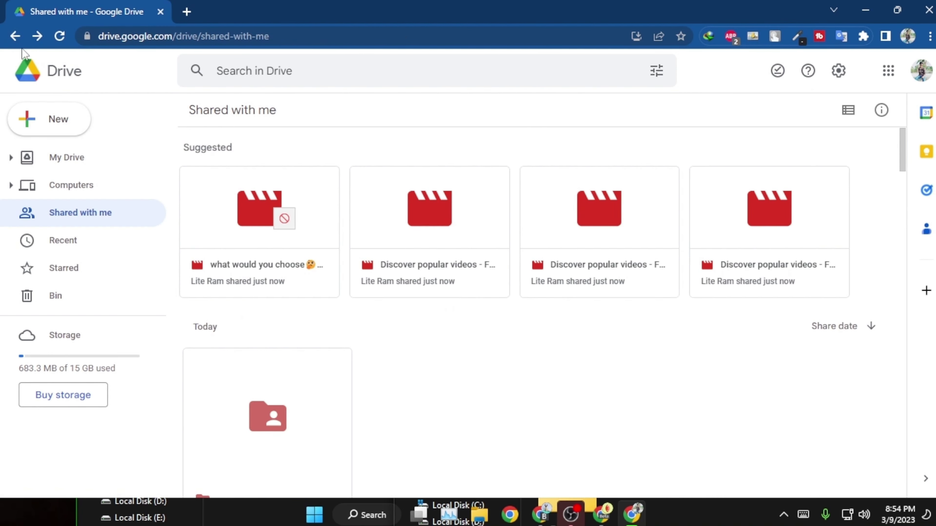
pyautogui.click(15, 36)
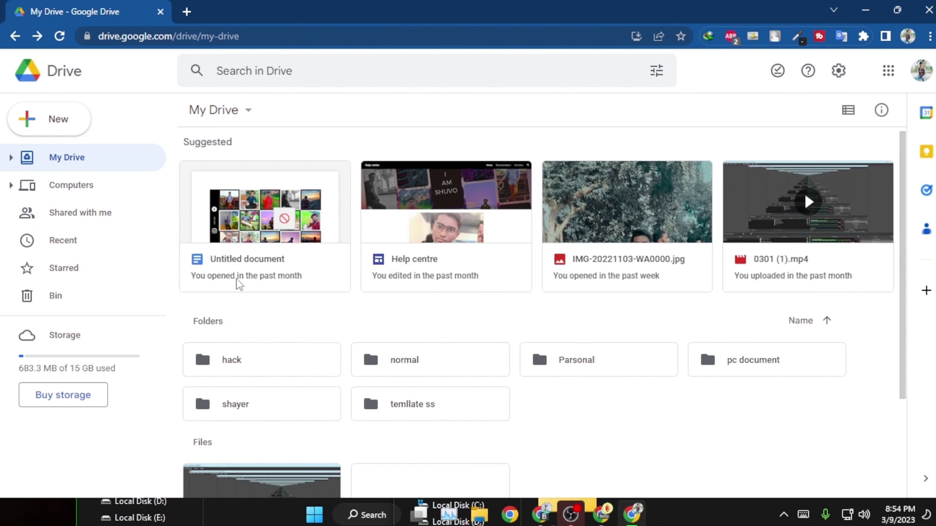
pyautogui.scroll(-3, 258, 317)
# Refresh the recipient's Shared with me list and open the shared "new" folder from it
pyautogui.click(107, 213)
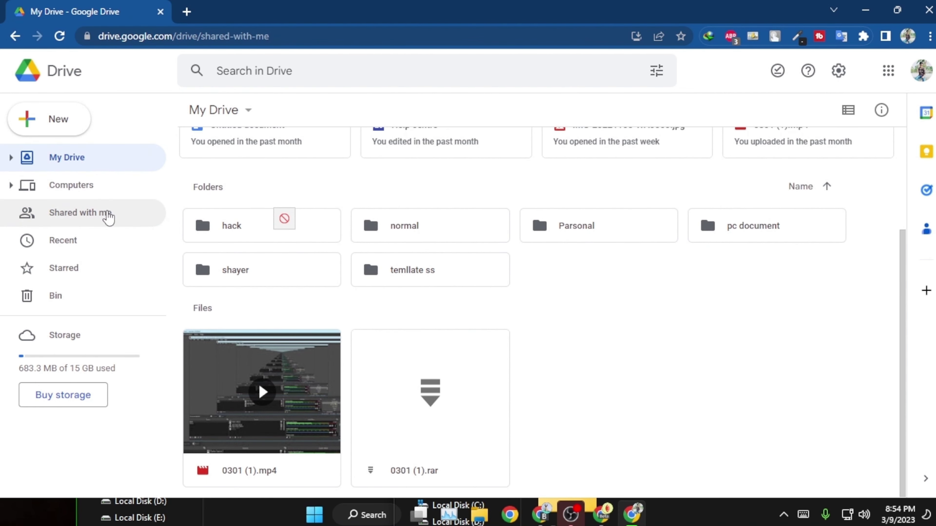
pyautogui.scroll(-4, 280, 255)
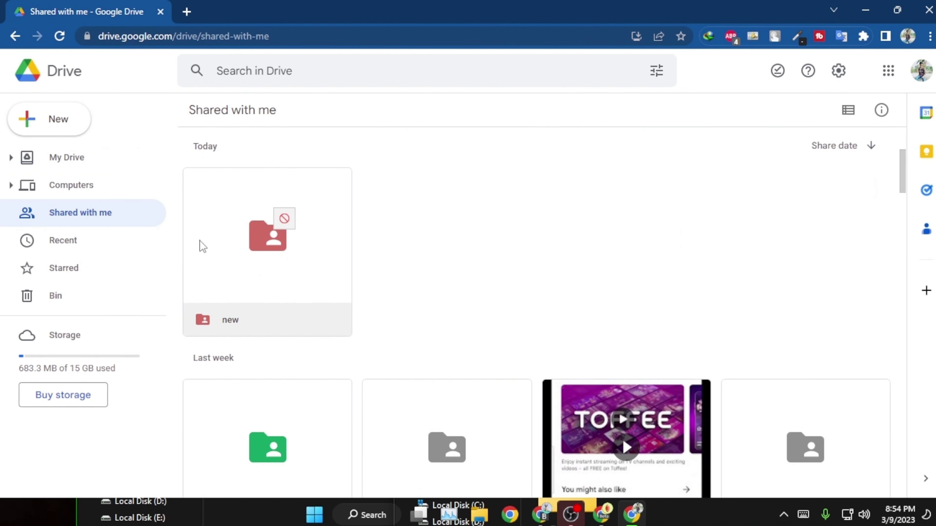
pyautogui.scroll(-3, 359, 240)
pyautogui.scroll(5, 348, 226)
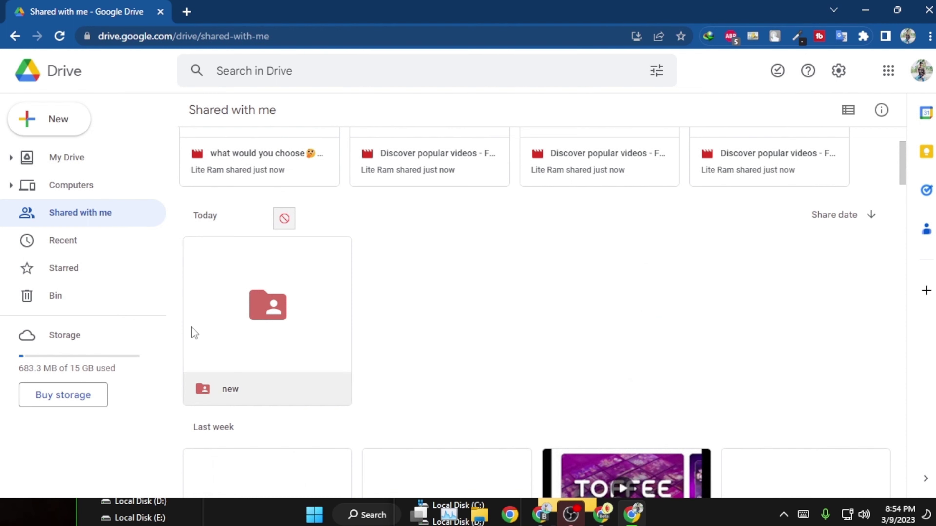
pyautogui.click(59, 36)
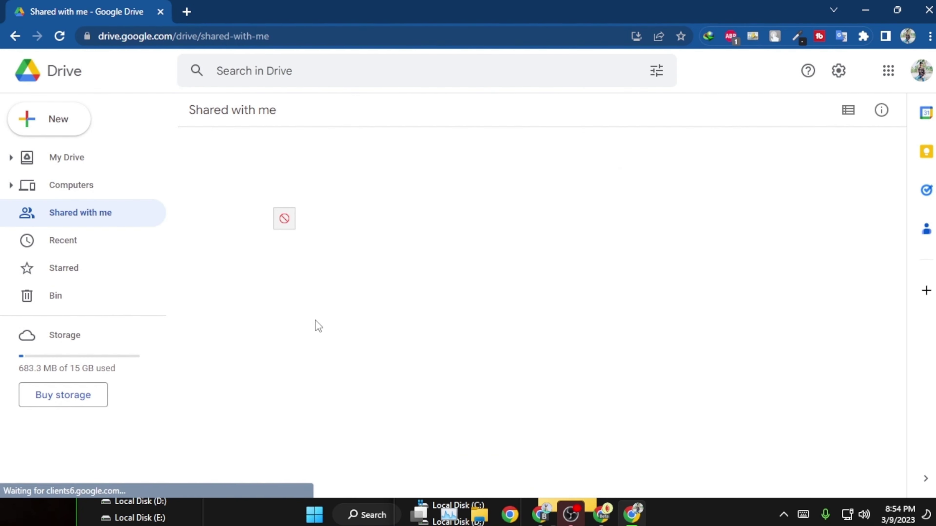
pyautogui.scroll(-3, 366, 345)
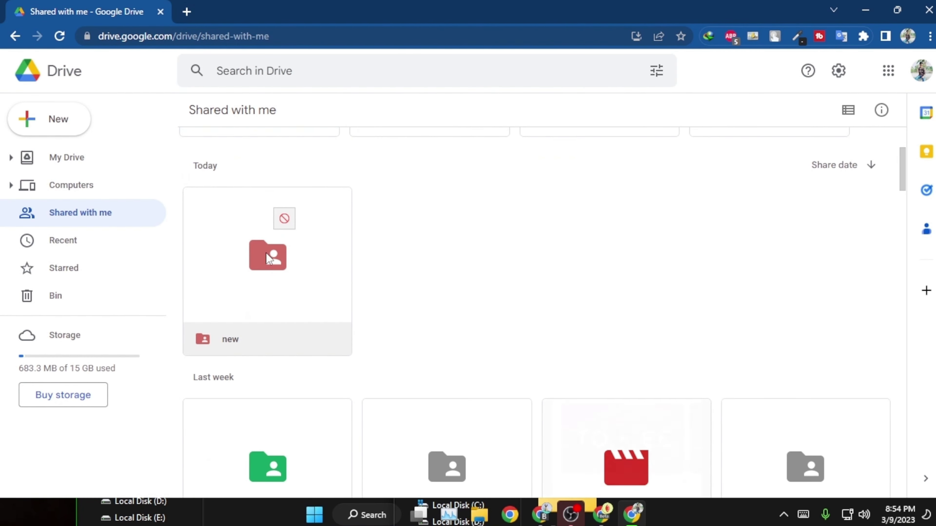
pyautogui.scroll(2, 291, 302)
pyautogui.scroll(-1, 369, 317)
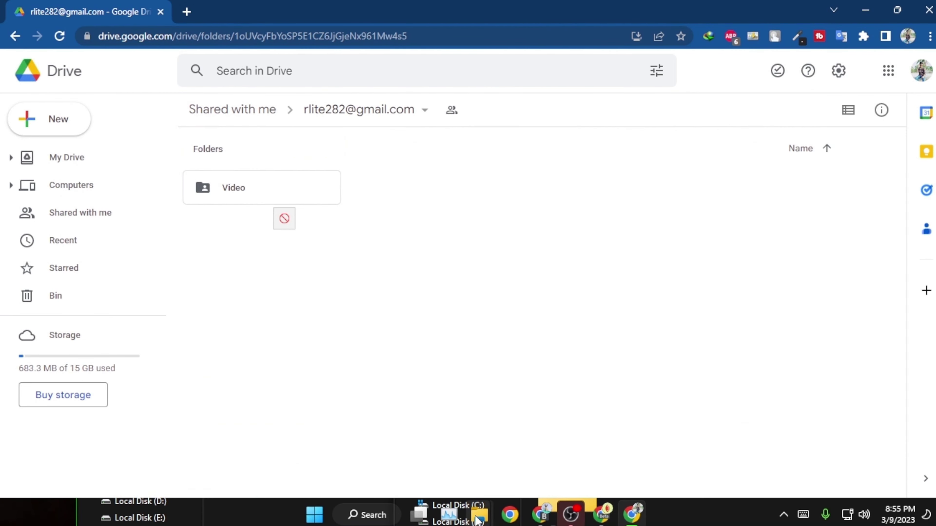
# Upload the folder listed under Last month in the computer's Downloads into the open shared folder
pyautogui.moveTo(479, 514)
pyautogui.click(508, 461)
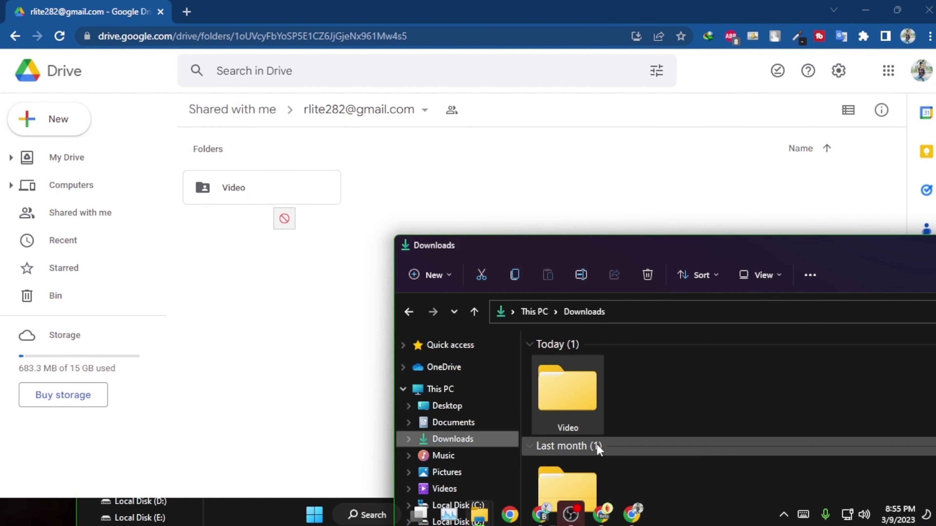
pyautogui.moveTo(574, 479); pyautogui.dragTo(293, 303)
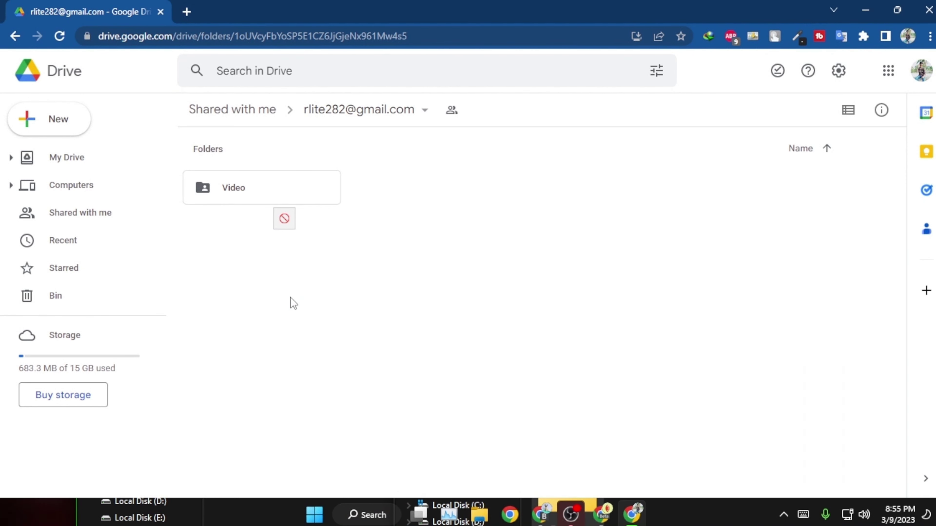